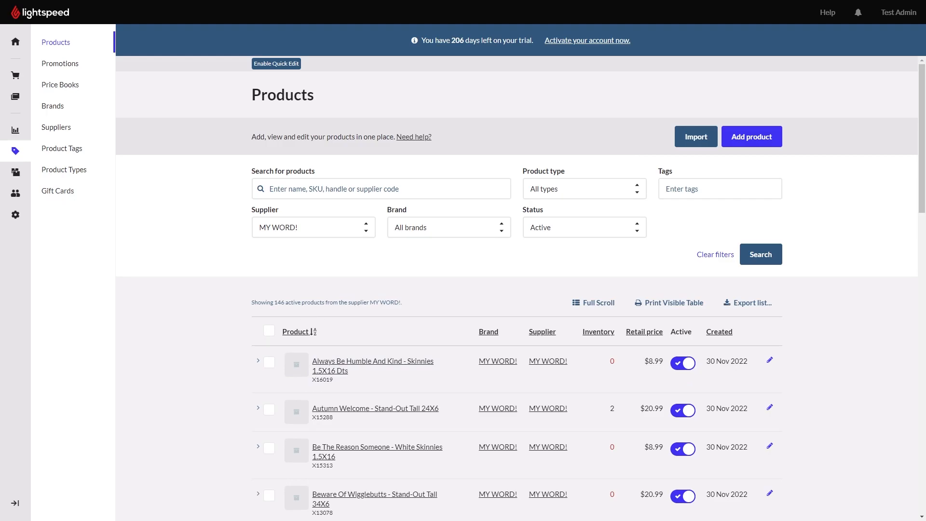
Load the extended MY WORD! product list with Full Scroll and look through its entries
scroll(831, 289, "down", 20)
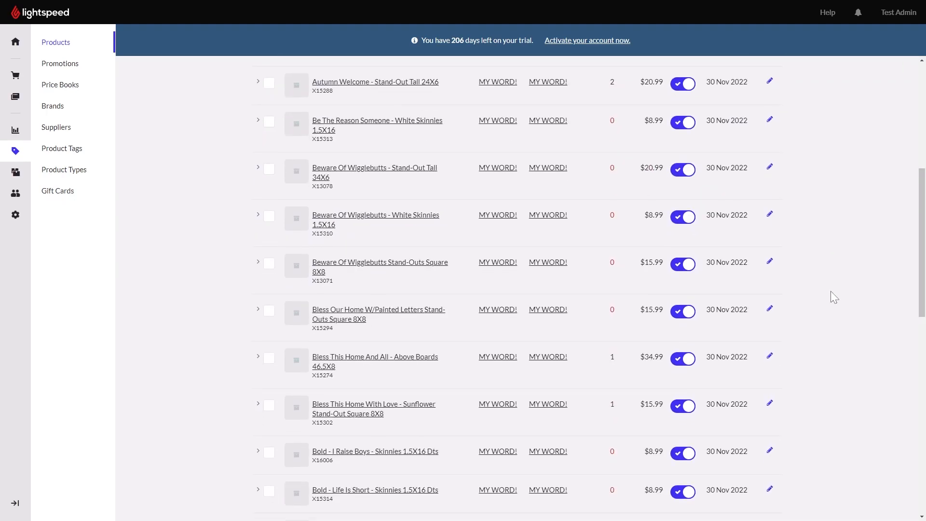
scroll(839, 304, "down", 1)
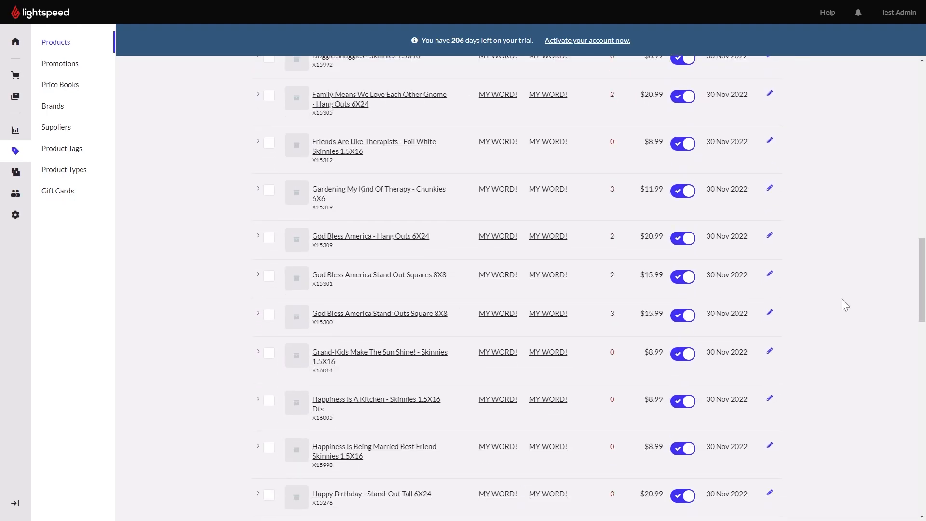
scroll(841, 299, "up", 20)
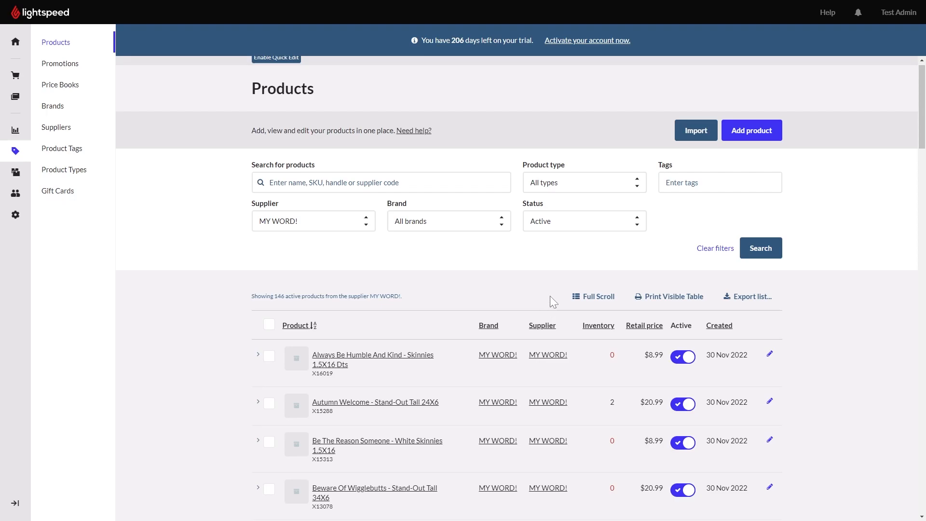
left_click(593, 296)
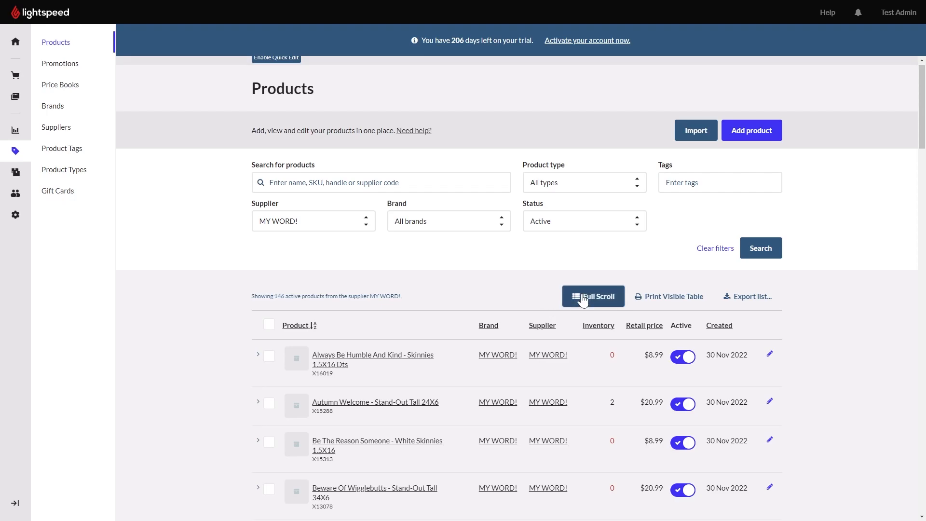
scroll(583, 299, "down", 20)
scroll(582, 300, "down", 15)
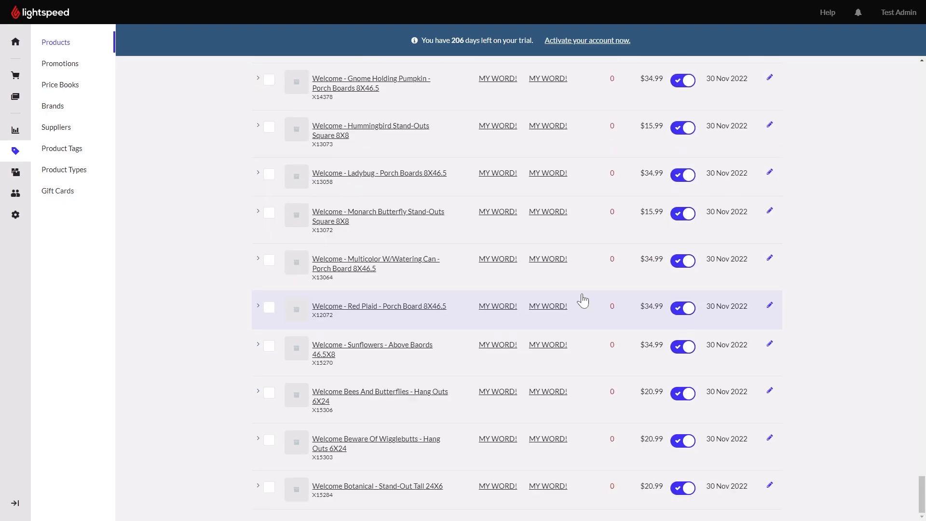
scroll(583, 299, "up", 20)
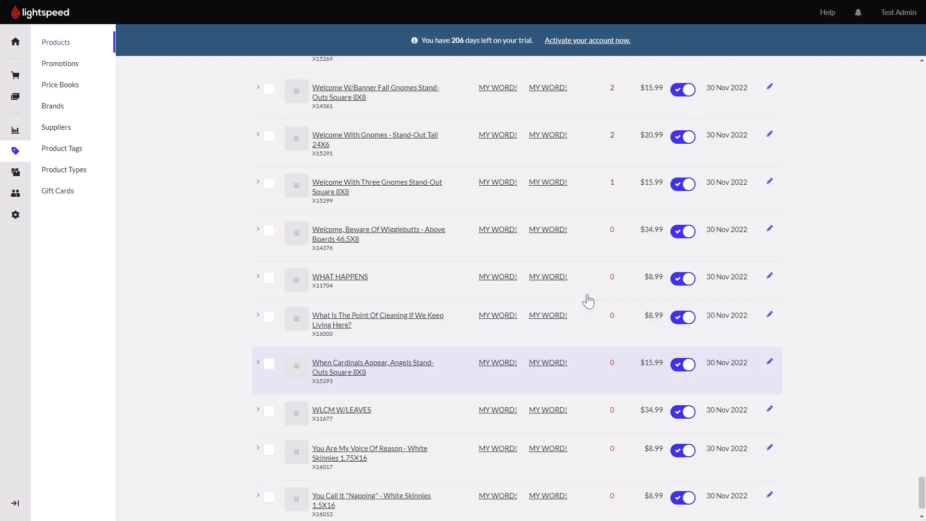
scroll(597, 297, "up", 13)
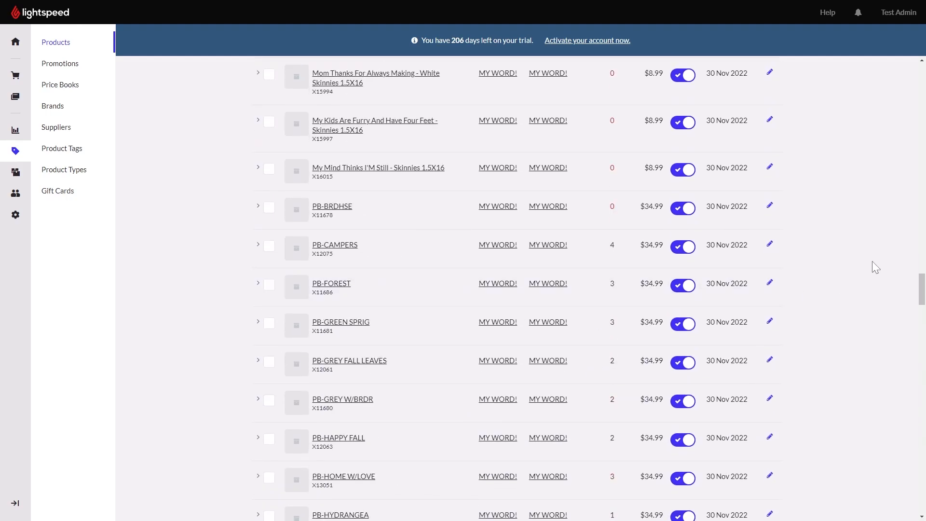
left_click_drag(921, 289, 921, 77)
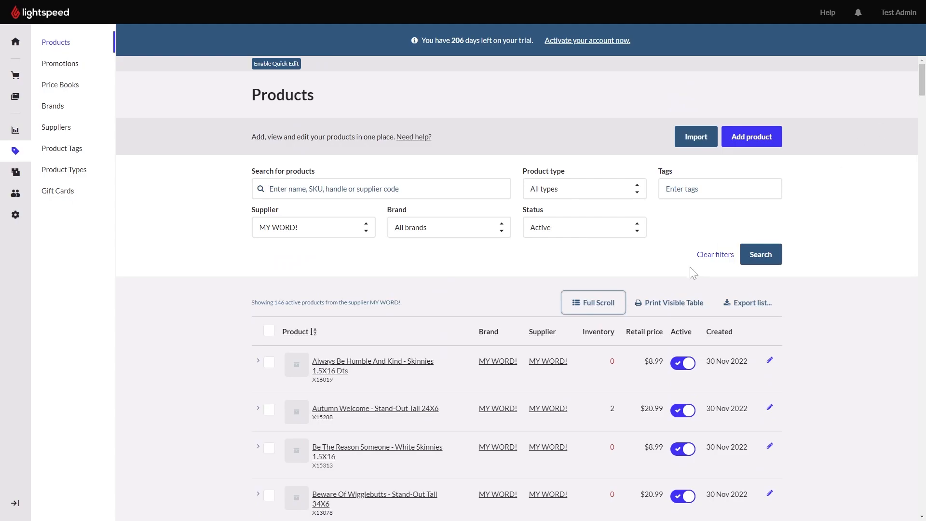
Open the printable table of the visible products, examine its print preview pages and close the preview without printing
left_click(672, 303)
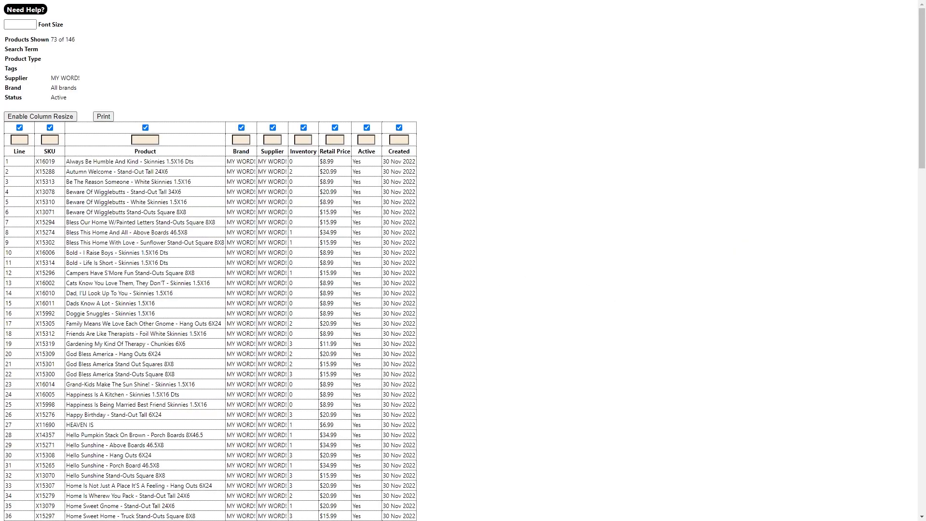
scroll(210, 318, "down", 3)
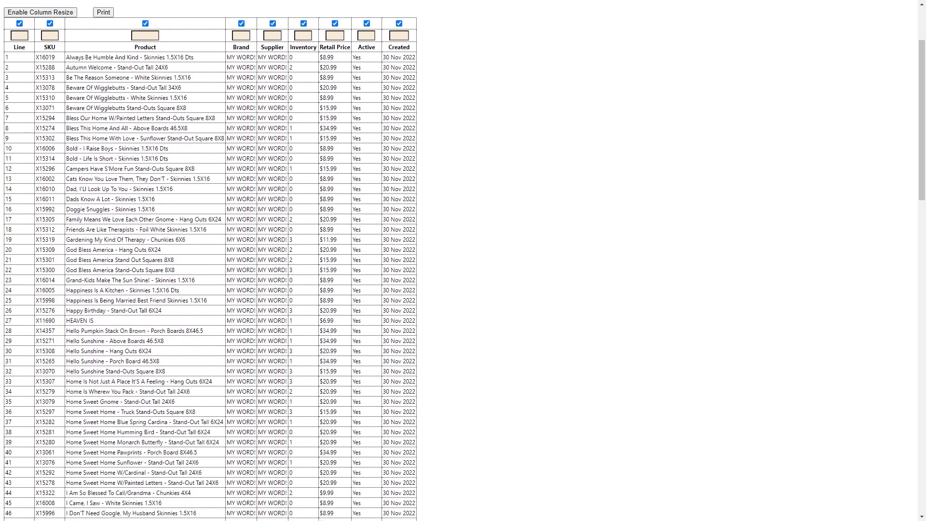
key("ctrl+p")
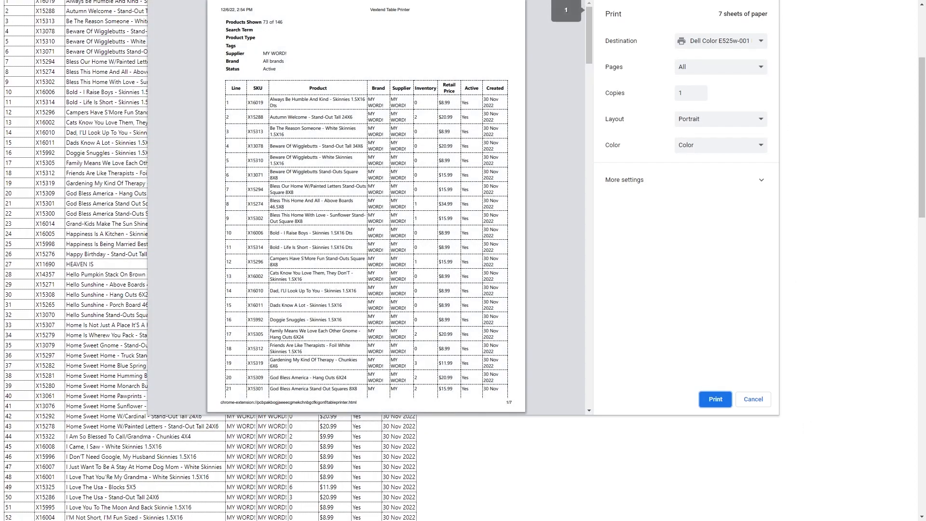
scroll(346, 234, "down", 2)
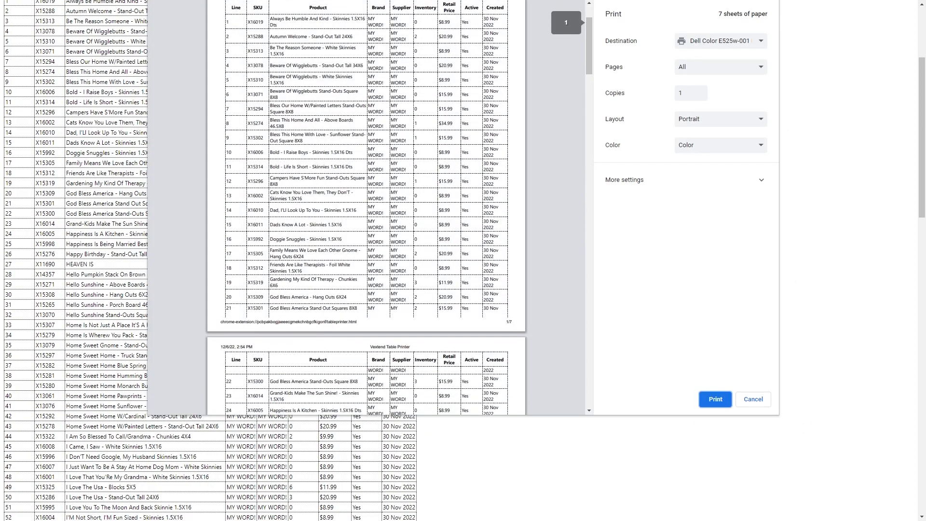
scroll(326, 339, "down", 6)
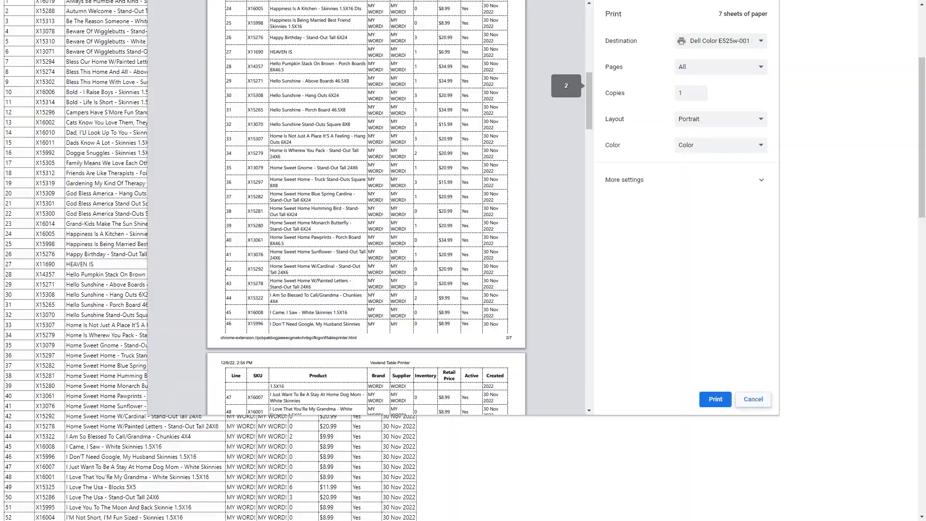
left_click(752, 399)
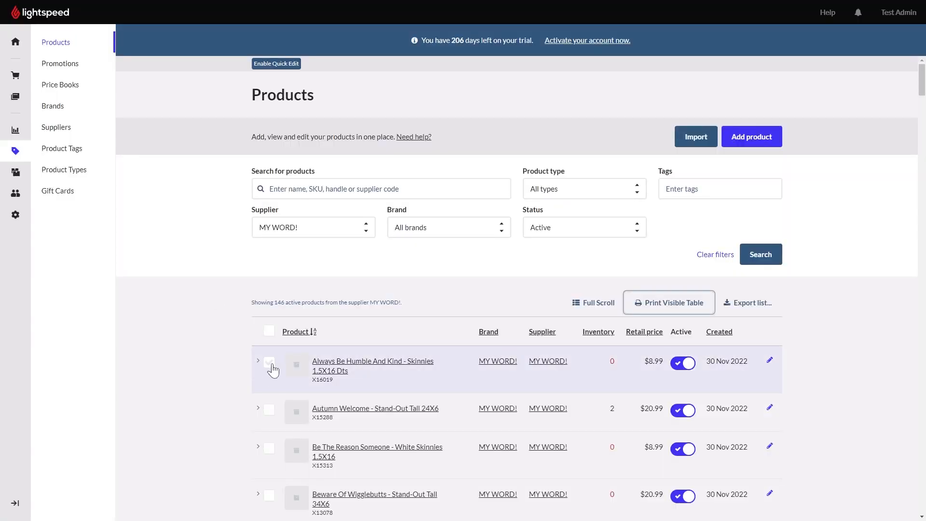
Generate Vextend labels for Autumn Welcome and Be The Reason Someone, with the latter's print quantity set to 1
left_click(269, 409)
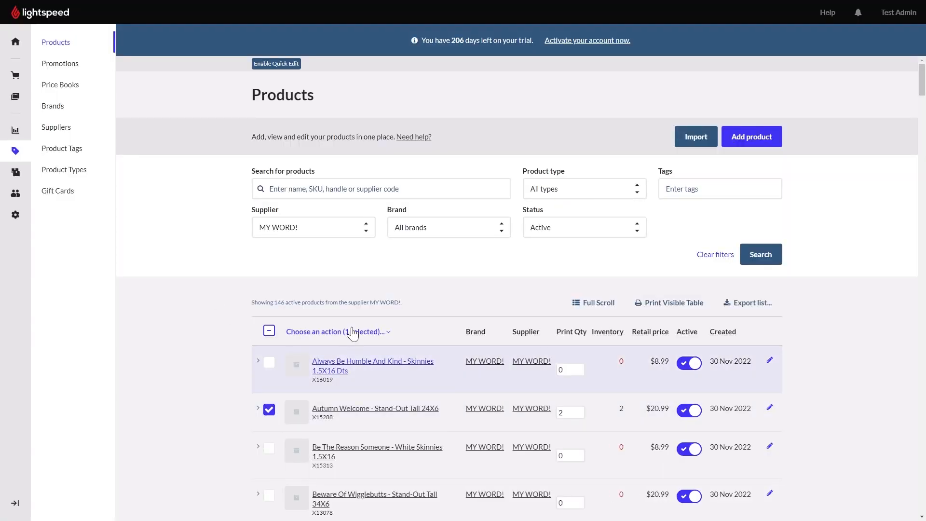
scroll(277, 477, "down", 2)
left_click(268, 369)
left_click(547, 378)
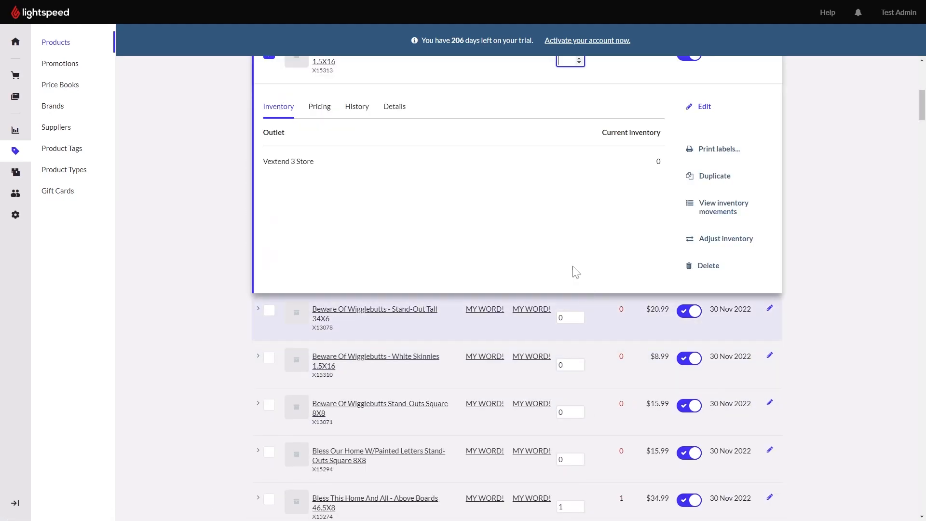
scroll(564, 287, "up", 4)
type("1")
left_click(321, 98)
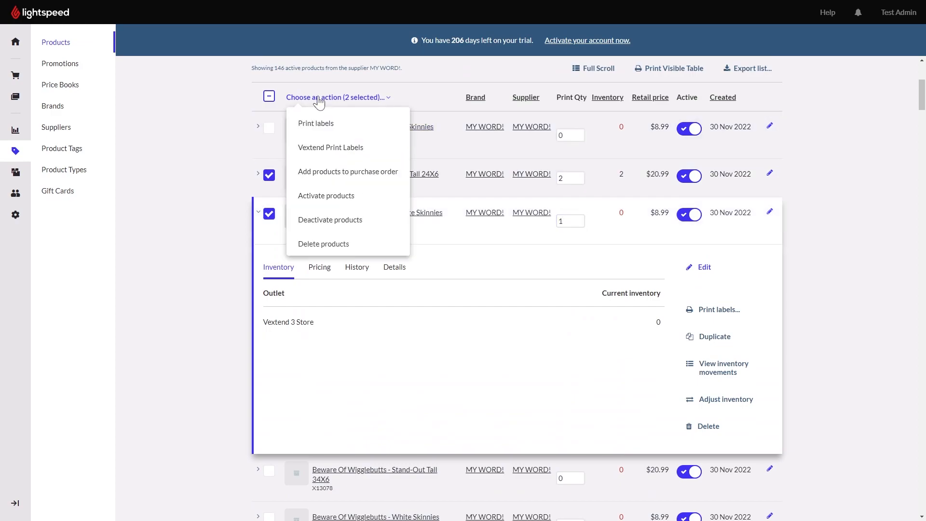
left_click(332, 150)
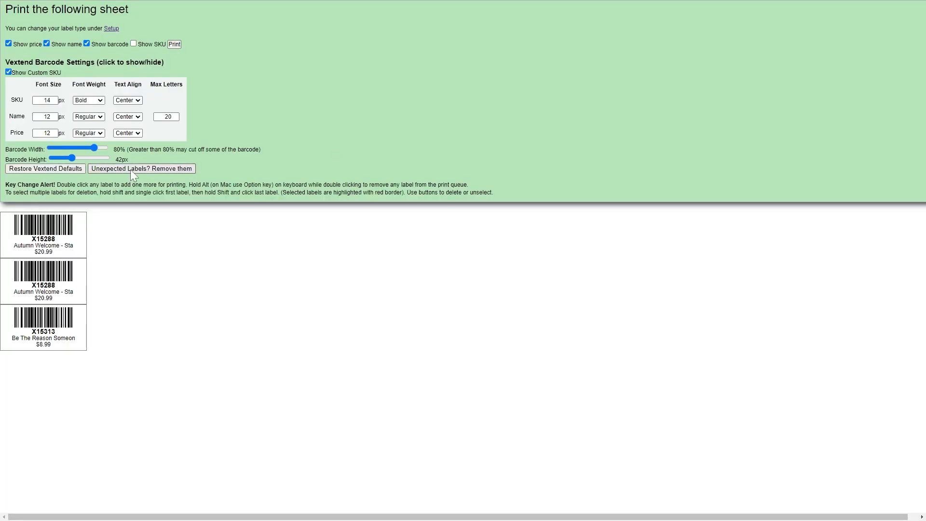
Show the standard SKU on the labels in place of the custom one, and switch back to the custom SKU
left_click(133, 44)
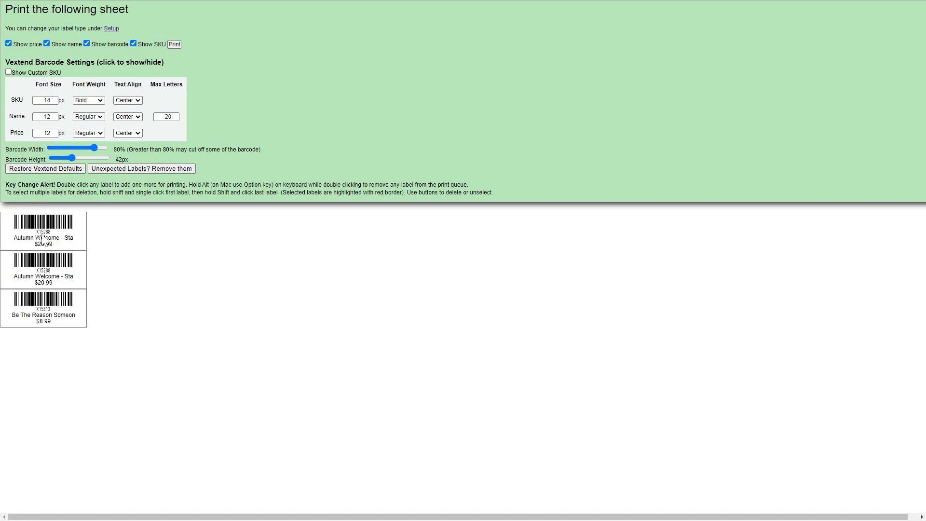
left_click(9, 72)
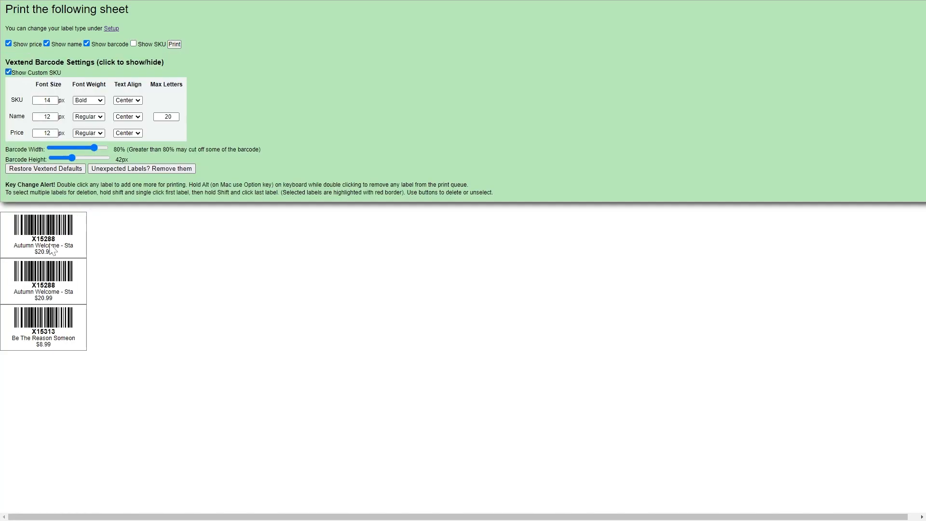
Try other font sizes and text alignments for the SKU on the labels, returning to 14 px and Center
left_click(54, 98)
left_click(54, 99)
left_click(54, 99)
left_click(54, 99)
left_click(54, 102)
left_click(54, 102)
left_click(54, 102)
left_click(54, 102)
left_click(128, 100)
left_click(122, 108)
left_click(128, 100)
left_click(135, 116)
Try a maximum of 40 letters for the label name, reset it to 20, and adjust the barcode height
double_click(168, 117)
type("40")
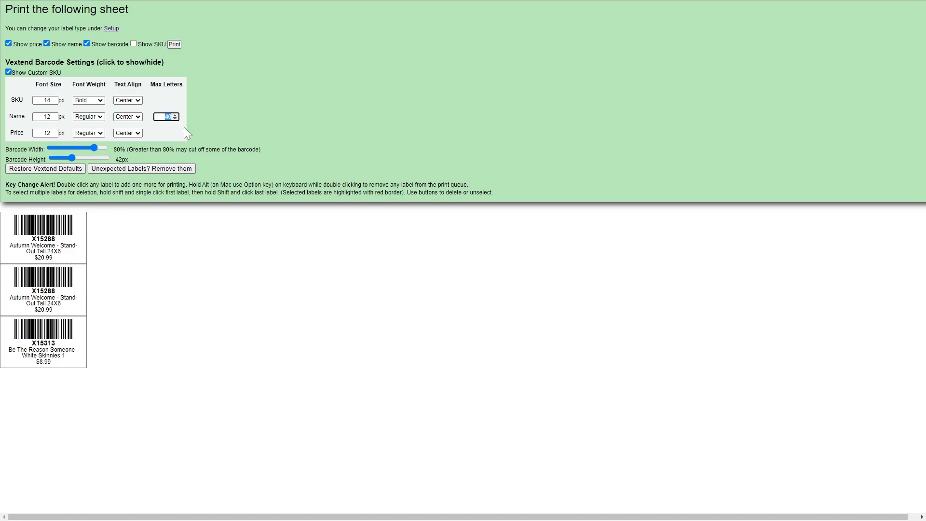
type("20")
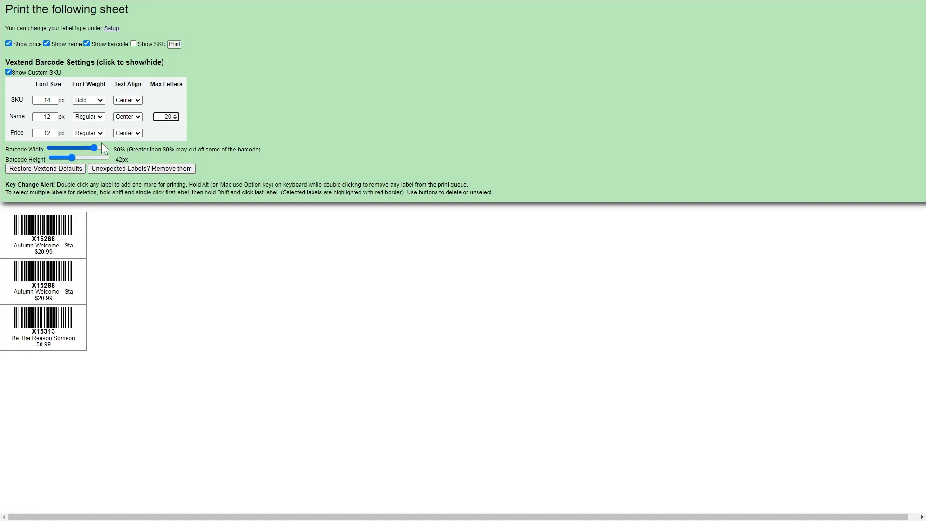
left_click_drag(72, 157, 74, 160)
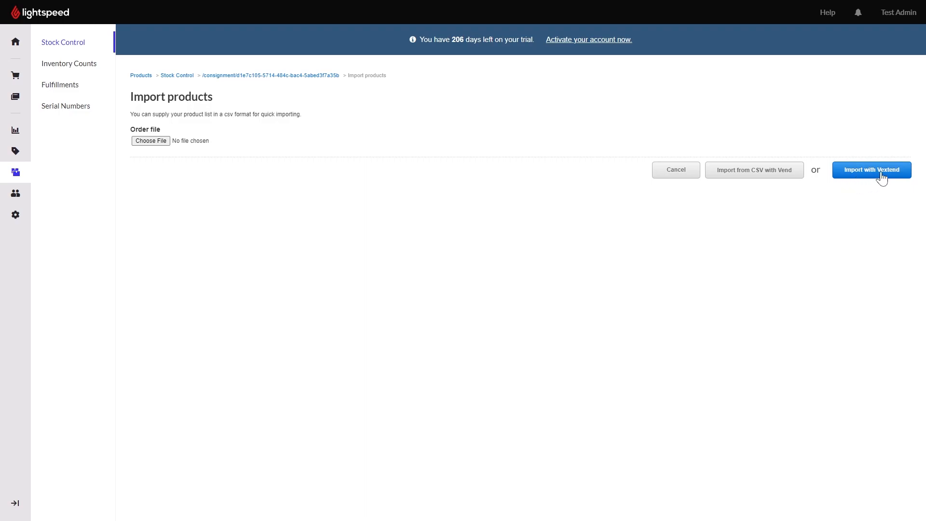
Start the Vextend product import for the order and load the sample_order CSV file into the data editor
left_click(875, 178)
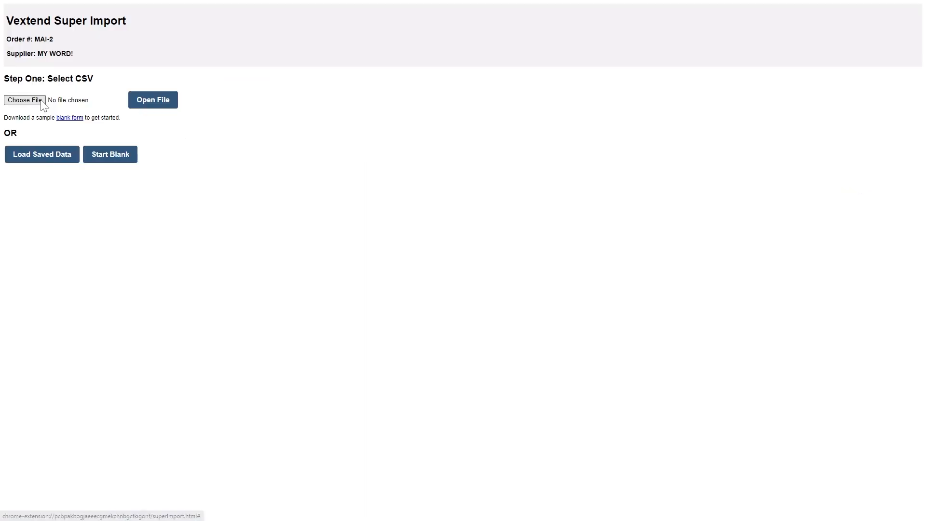
left_click(50, 104)
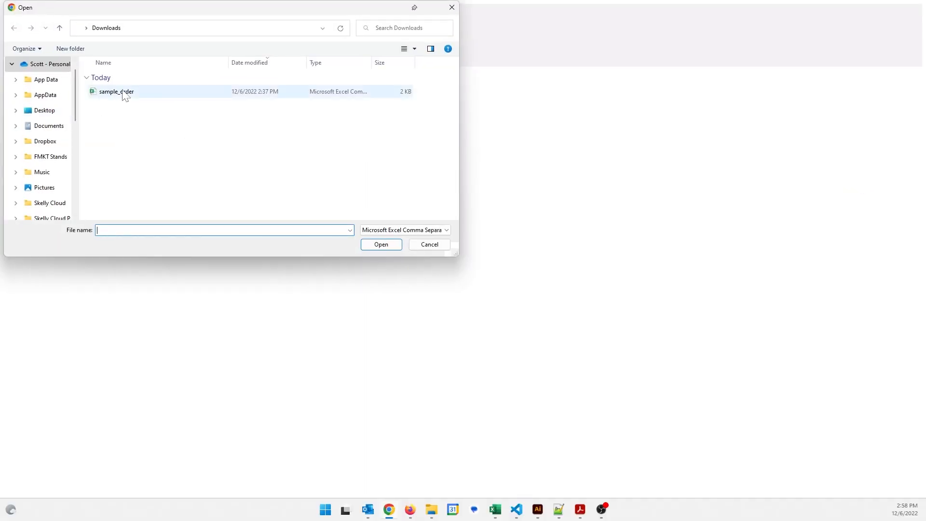
left_click(124, 95)
left_click(391, 244)
left_click(163, 107)
left_click(30, 112)
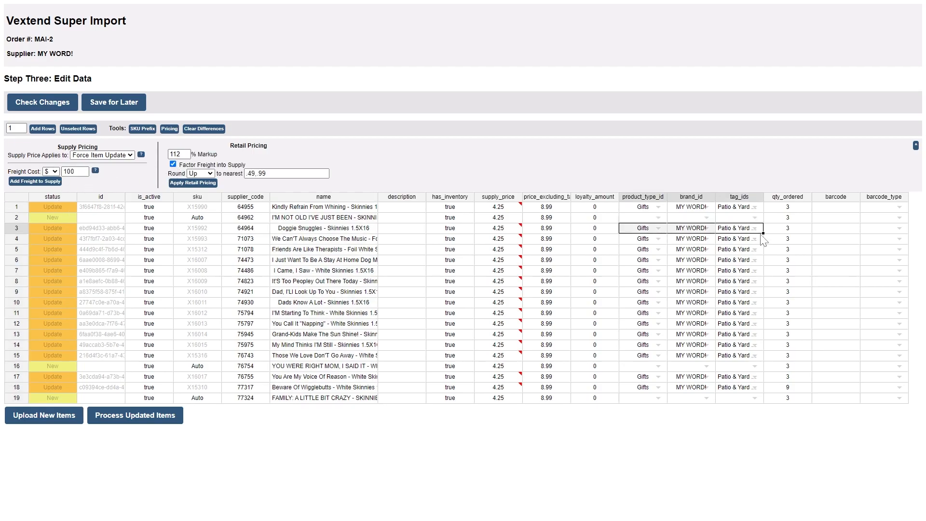
Fill the Gifts type, MY WORD! brand and Patio & Yard tag into the new items in rows 2, 16 and 19
left_click_drag(763, 233, 763, 225)
left_click_drag(653, 358, 763, 405)
left_click(739, 366)
Process the updated import items, and process the modified rows again with the SKU prefix X
left_click(135, 415)
left_click(542, 96)
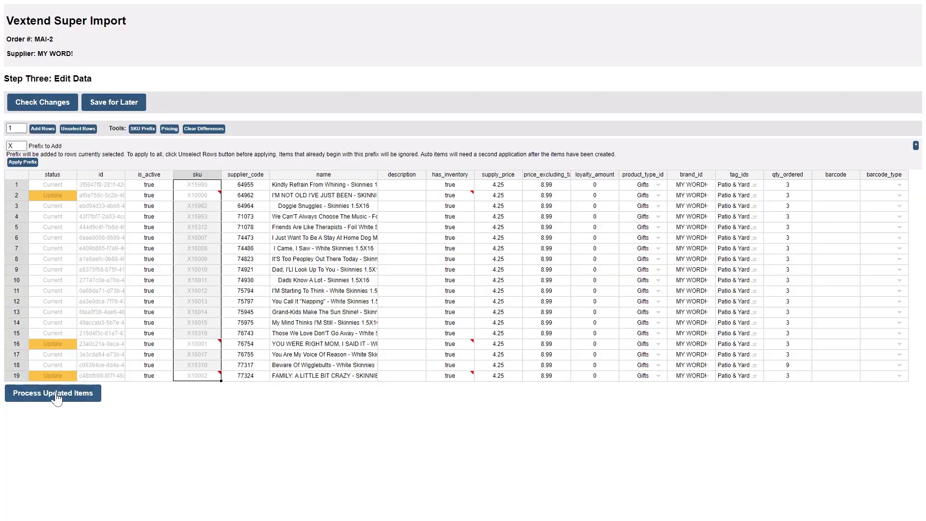
left_click(57, 394)
left_click(534, 96)
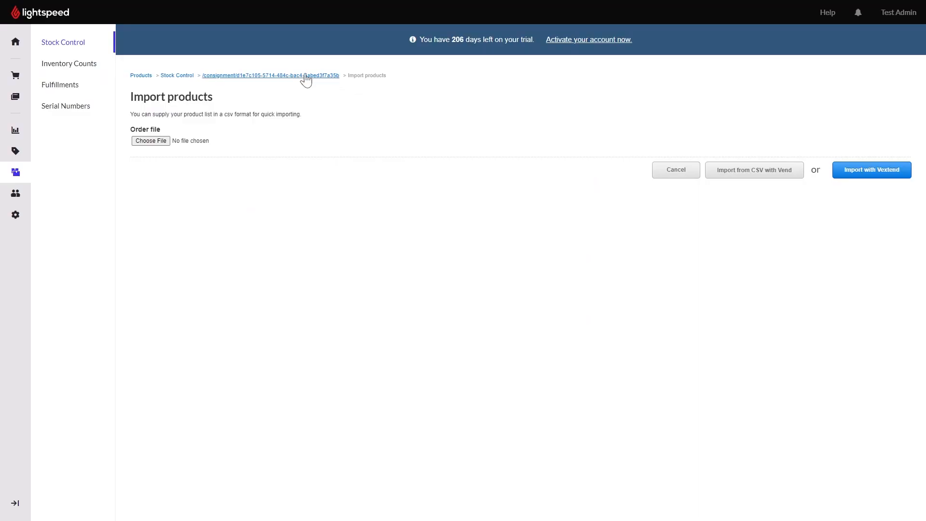
left_click(306, 76)
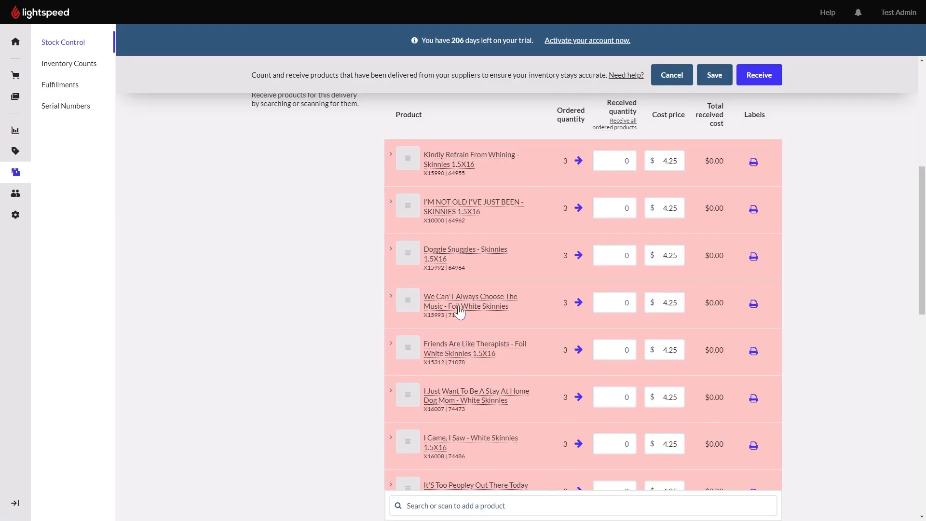
Receive the 3 ordered units of We Can'T Always Choose The Music and print that product's labels
left_click(578, 303)
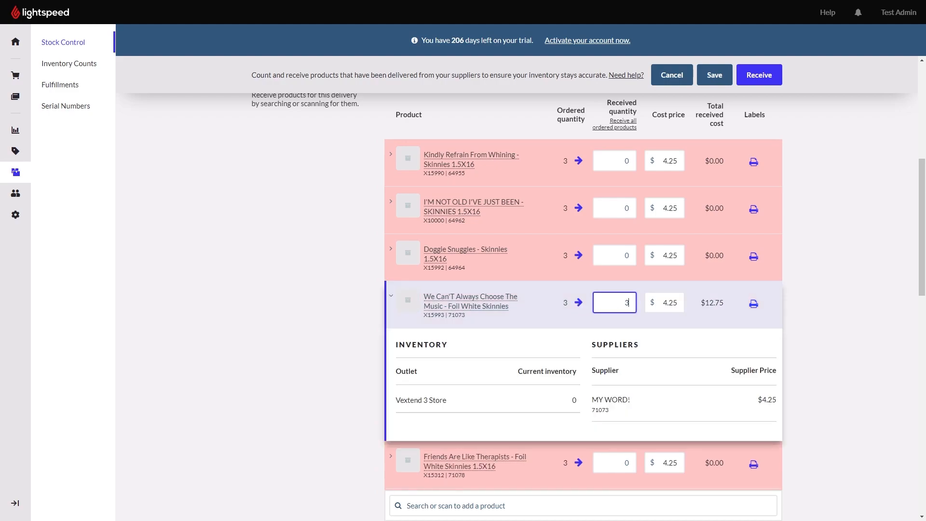
left_click(753, 306)
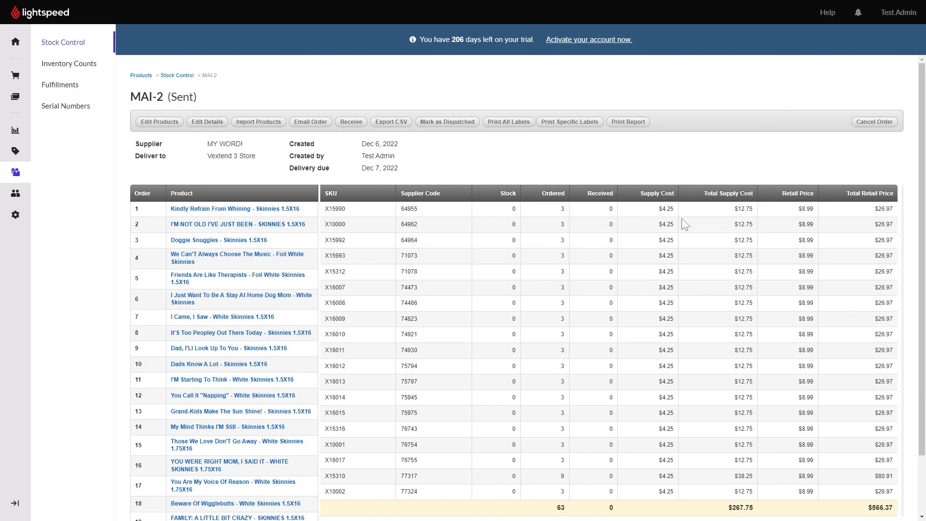
Examine the standard print preview of the sent MY WORD! order page and close it without printing
key("ctrl+p")
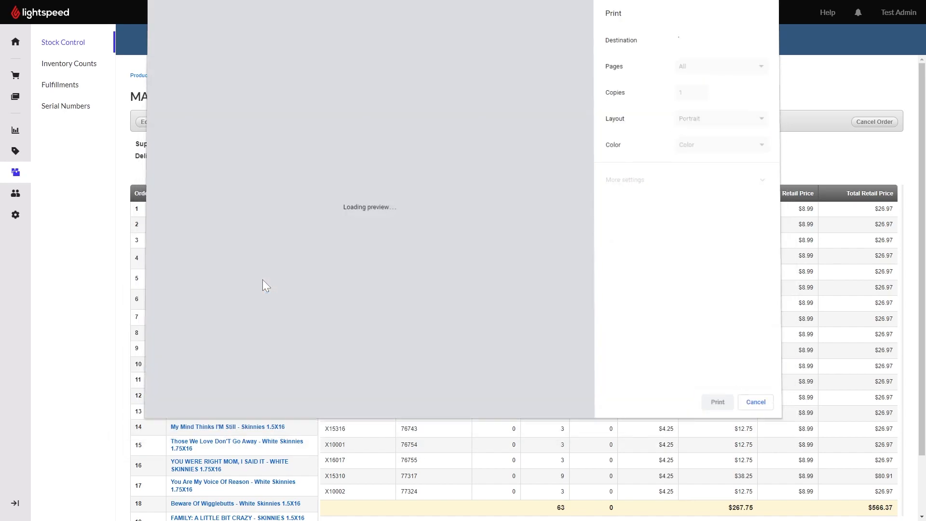
scroll(330, 211, "down", 5)
scroll(329, 211, "down", 10)
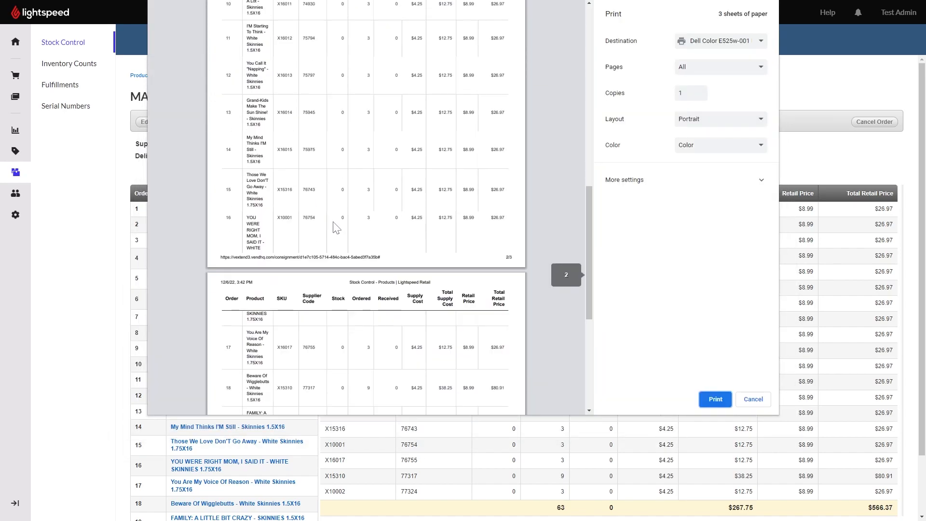
left_click(753, 400)
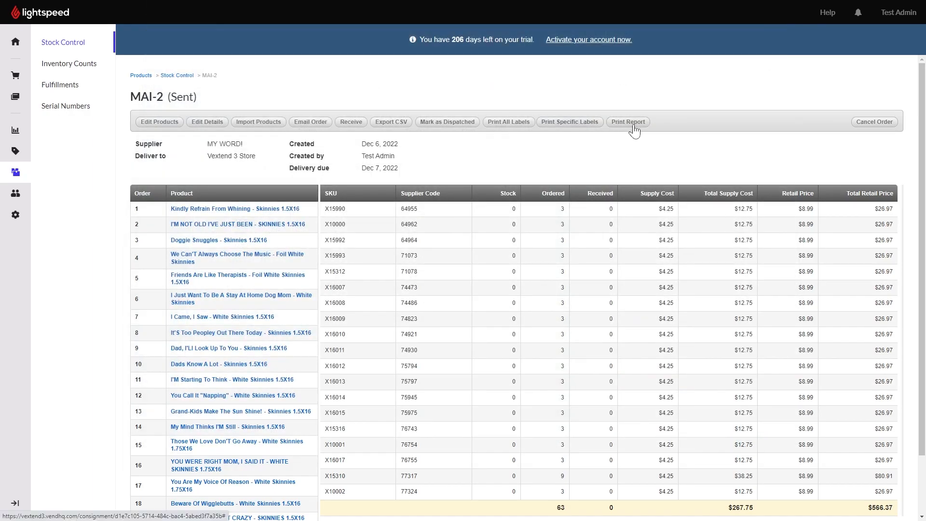
Generate the printable report of the MY WORD! order, exclude the Stock and Ordered columns, and bring up its print preview
left_click(632, 126)
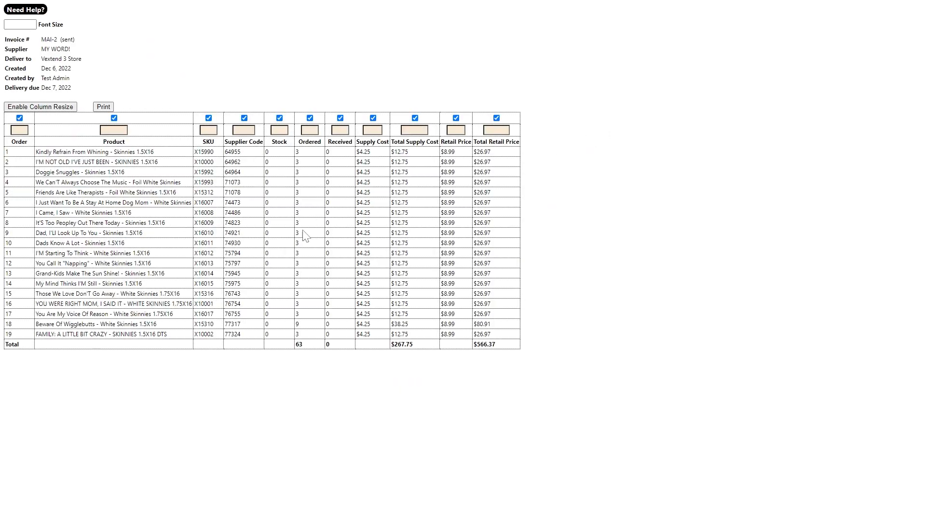
left_click(279, 118)
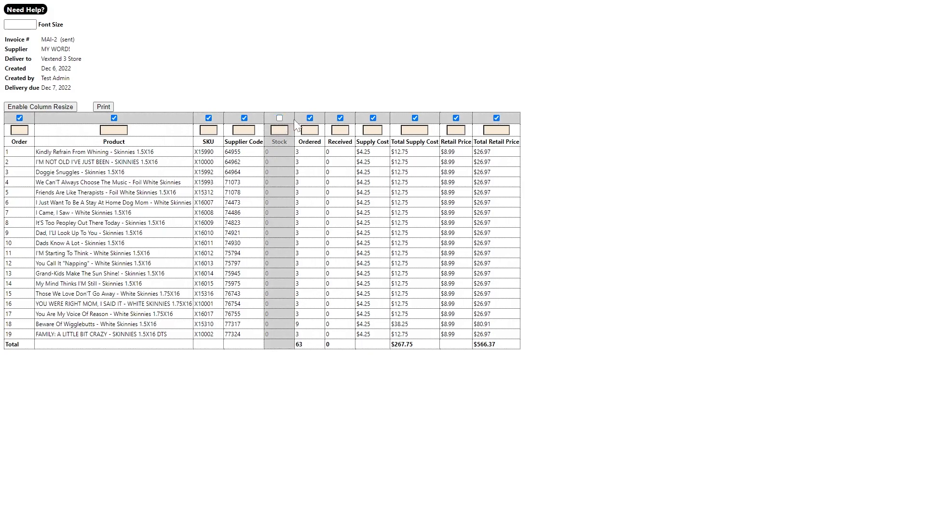
left_click(310, 117)
key("ctrl+p")
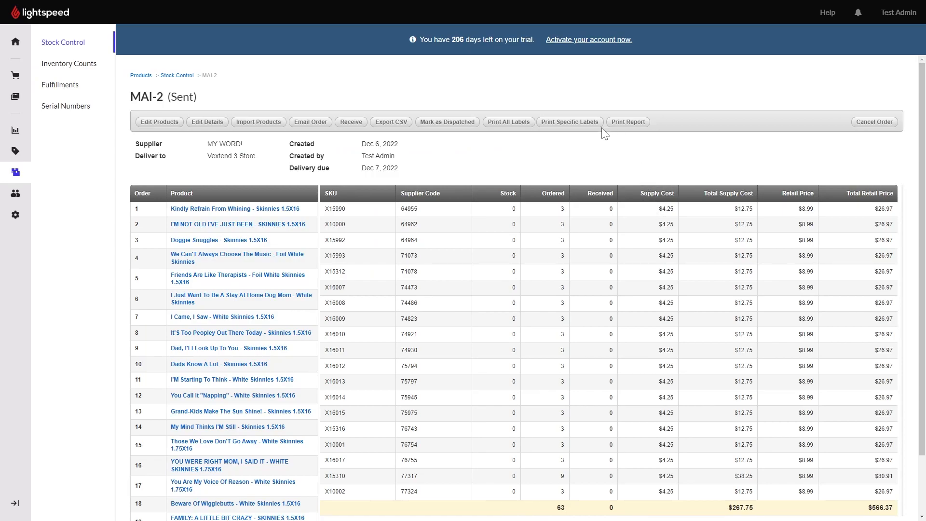
Show the per-product label quantities on the sent order and print 3 labels for Kindly Refrain From Whining - Skinnies 1.5X16
left_click(574, 125)
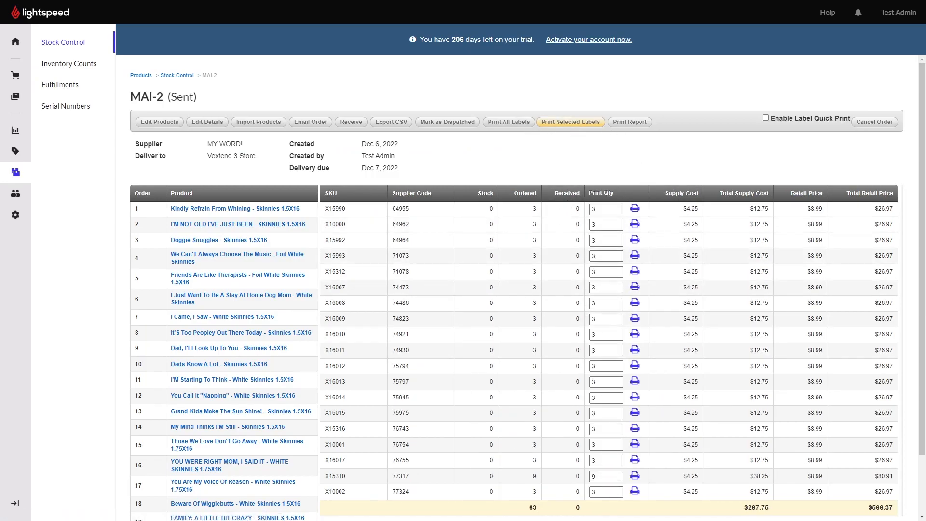
left_click(635, 210)
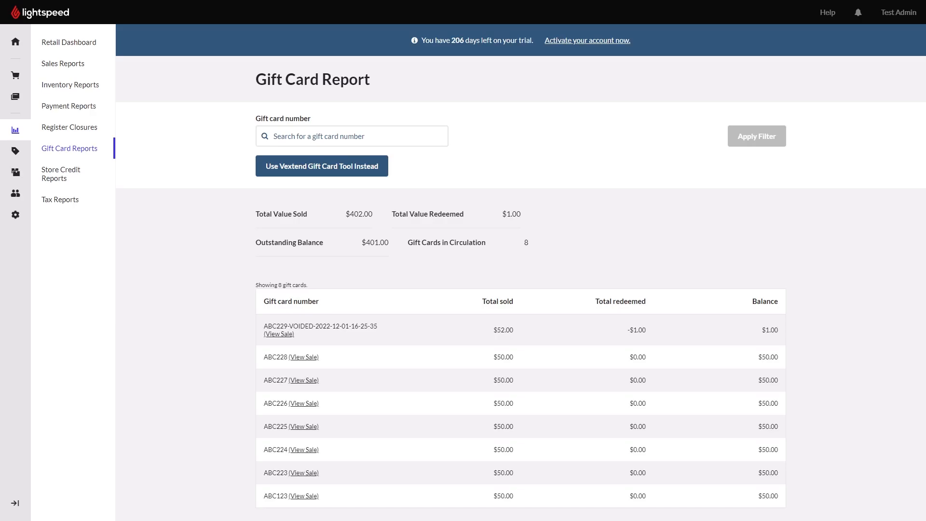
Switch the Gift Card Report to the Vextend gift card tool and apply the Active and Redeemed Something filters
left_click(300, 168)
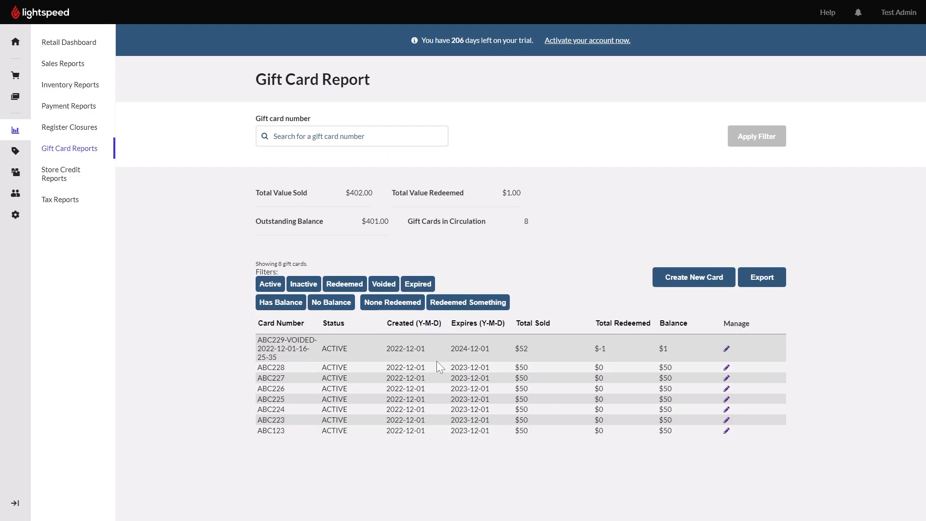
left_click(276, 287)
left_click(475, 304)
Open the edit form of the first listed gift card, and replace it with the form for creating a new card
left_click(726, 348)
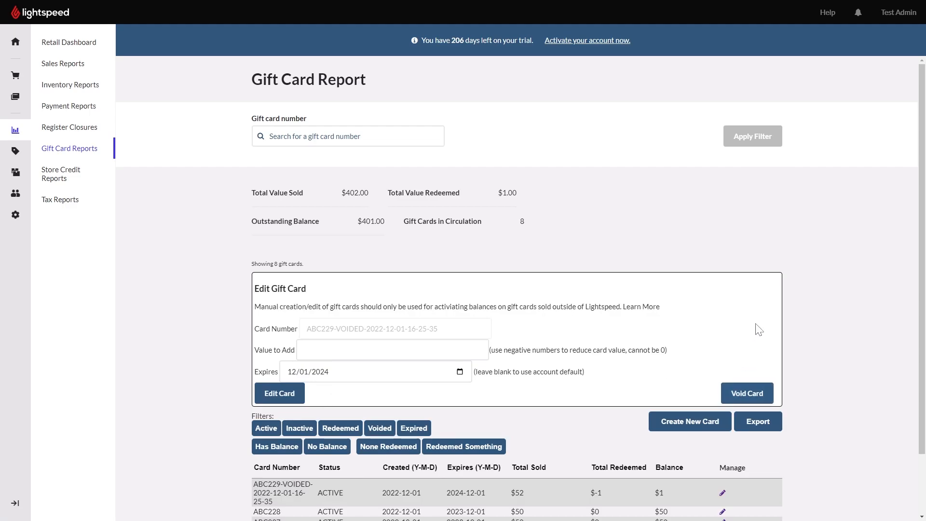
scroll(833, 343, "down", 2)
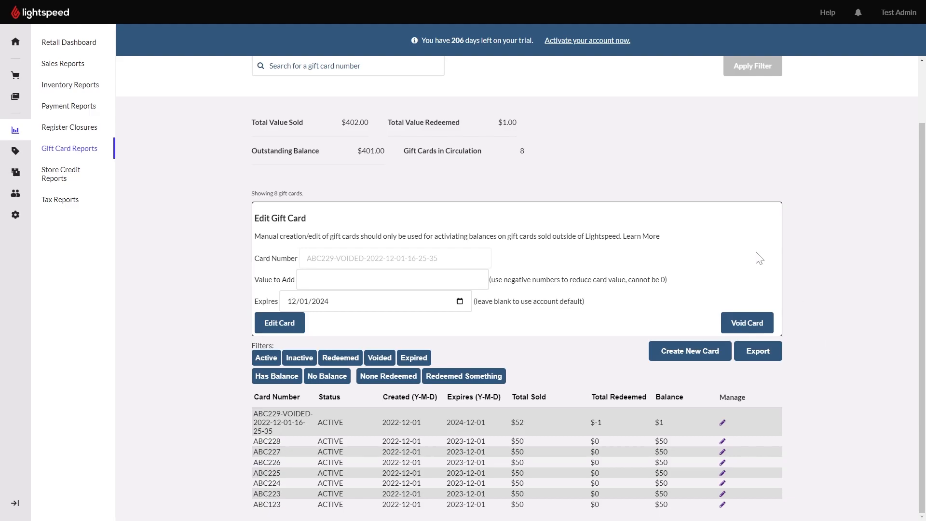
left_click(672, 352)
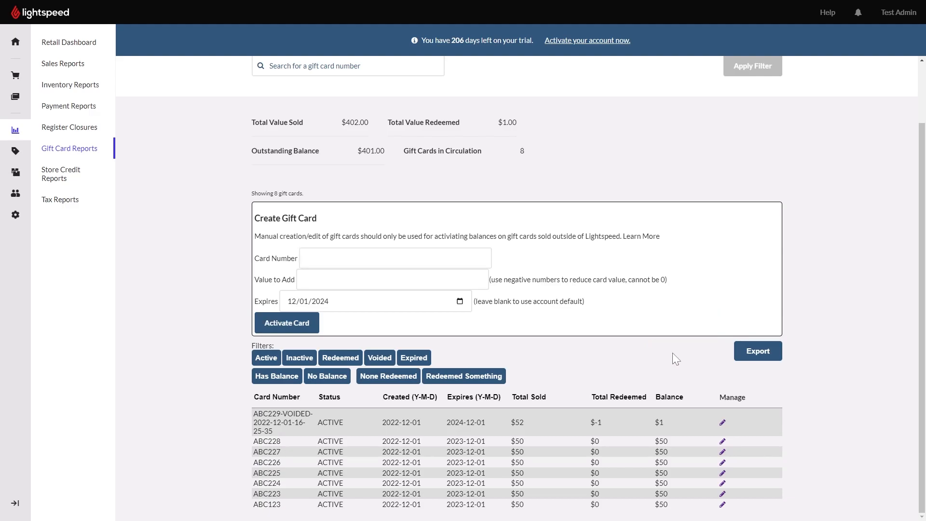